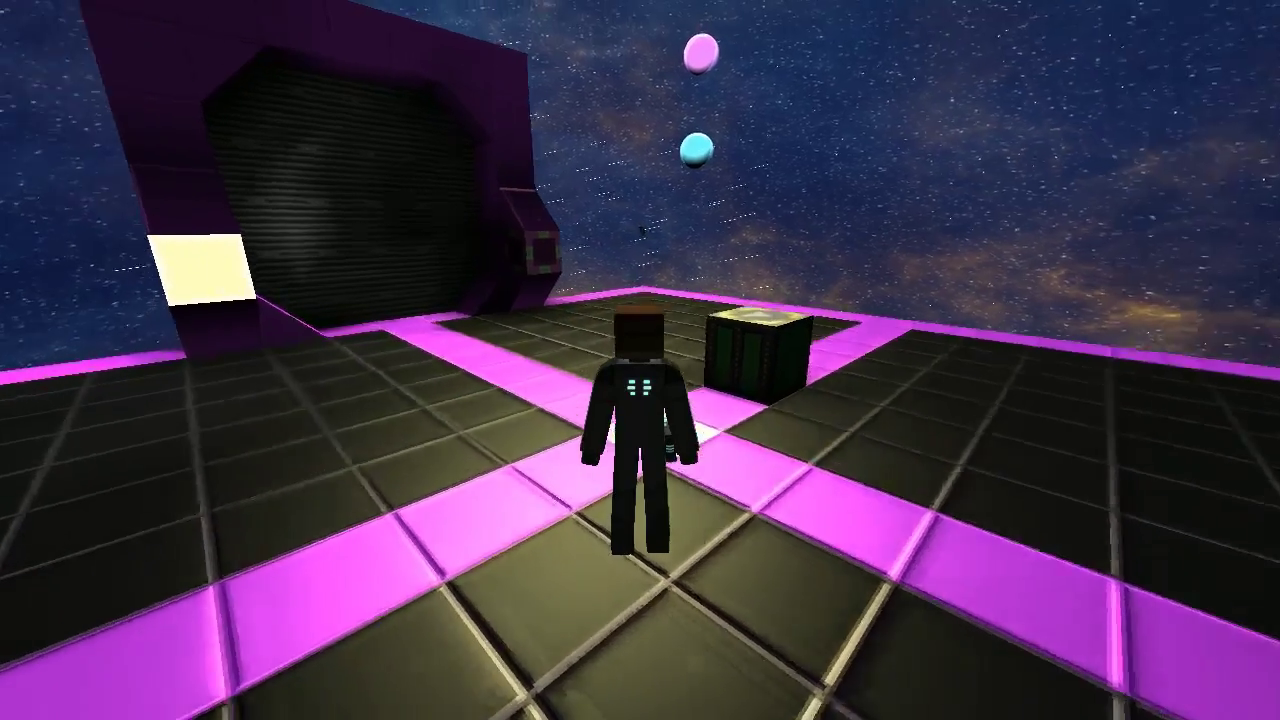
- Orbit the view around the avatar and walk to the platform edge to inspect the structure's underside
{"action": "left_click_drag", "start_coordinate": [640, 400], "coordinate": [300, 400]}
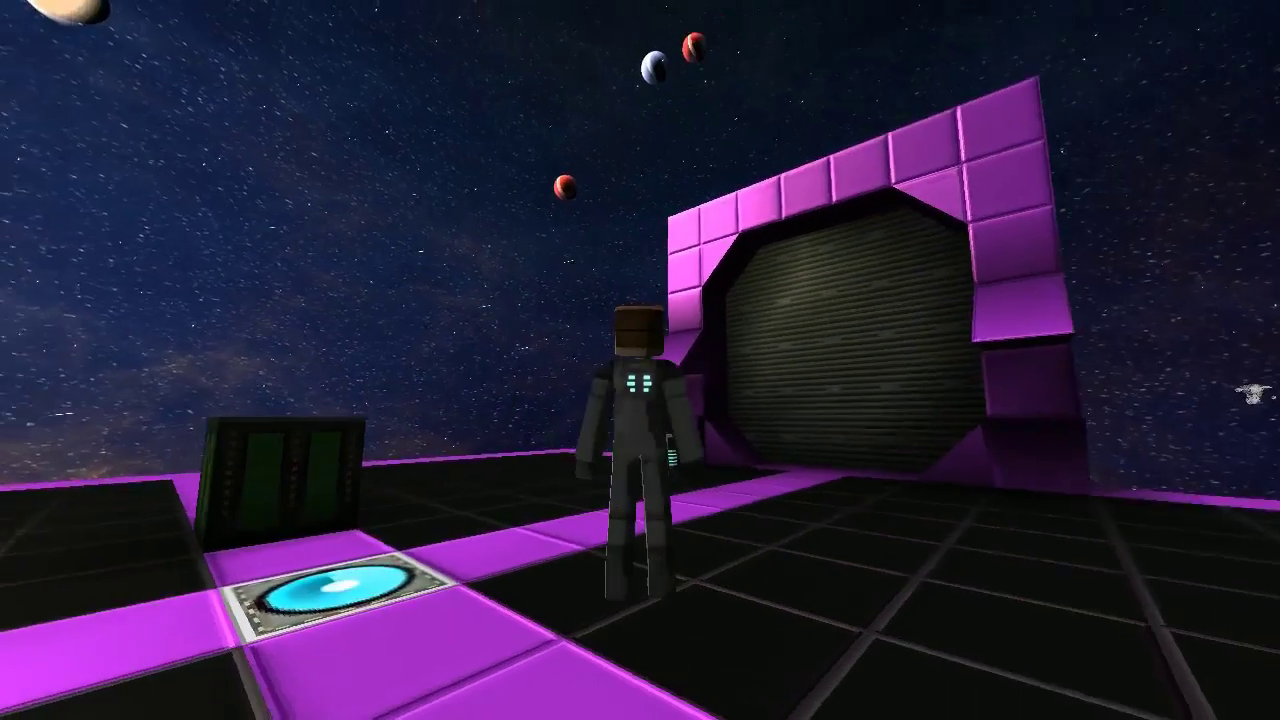
{"action": "left_click_drag", "start_coordinate": [640, 400], "coordinate": [500, 400]}
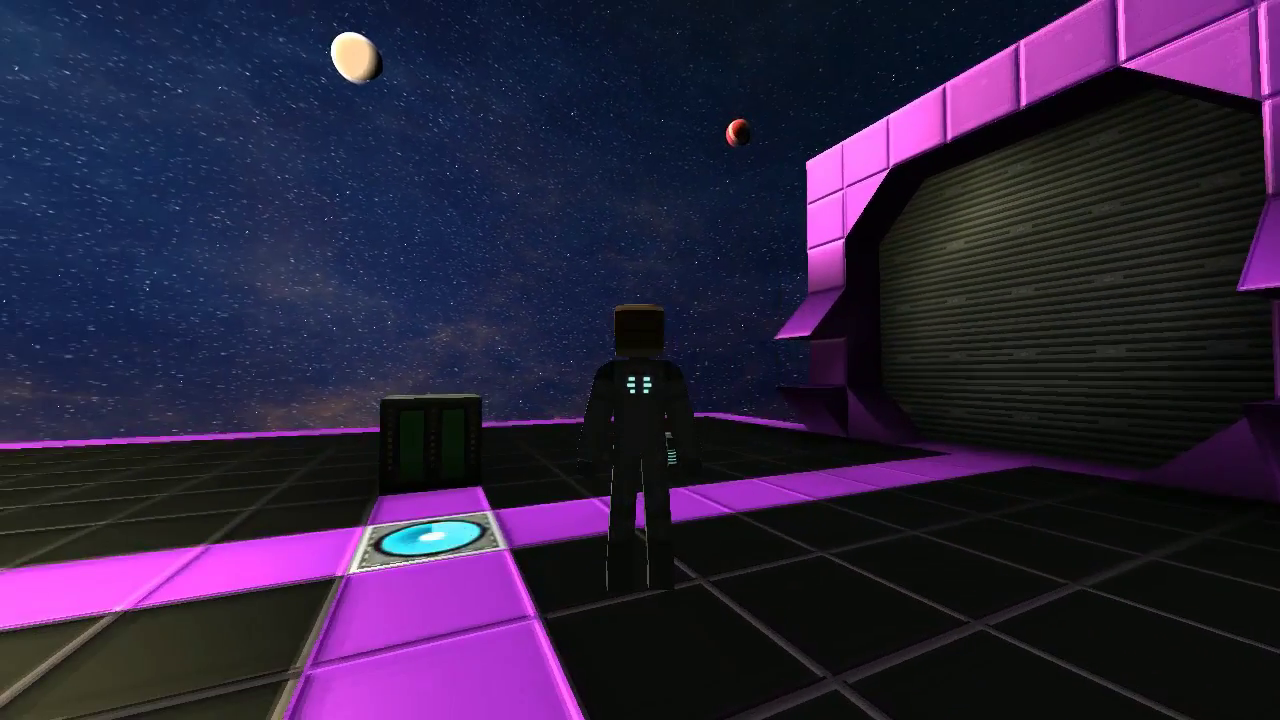
{"action": "left_click_drag", "start_coordinate": [640, 400], "coordinate": [300, 400]}
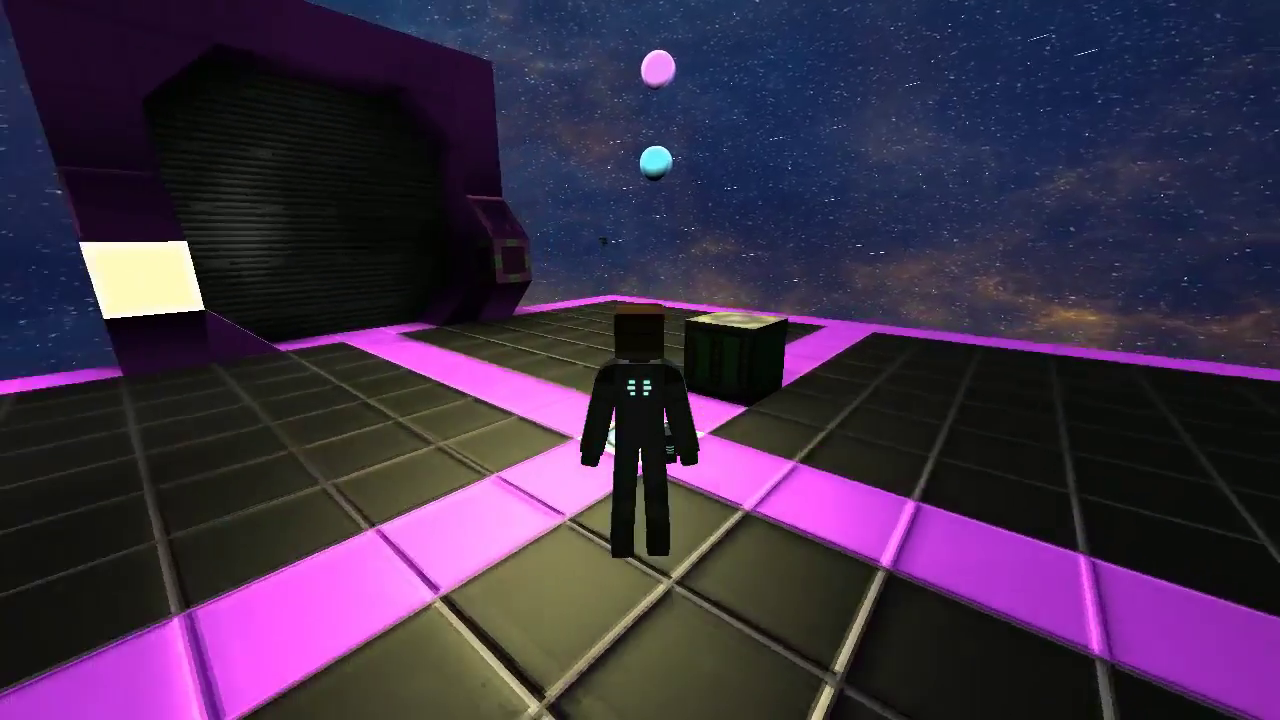
{"action": "left_click_drag", "start_coordinate": [640, 400], "coordinate": [800, 400]}
{"action": "left_click_drag", "start_coordinate": [640, 400], "coordinate": [400, 450]}
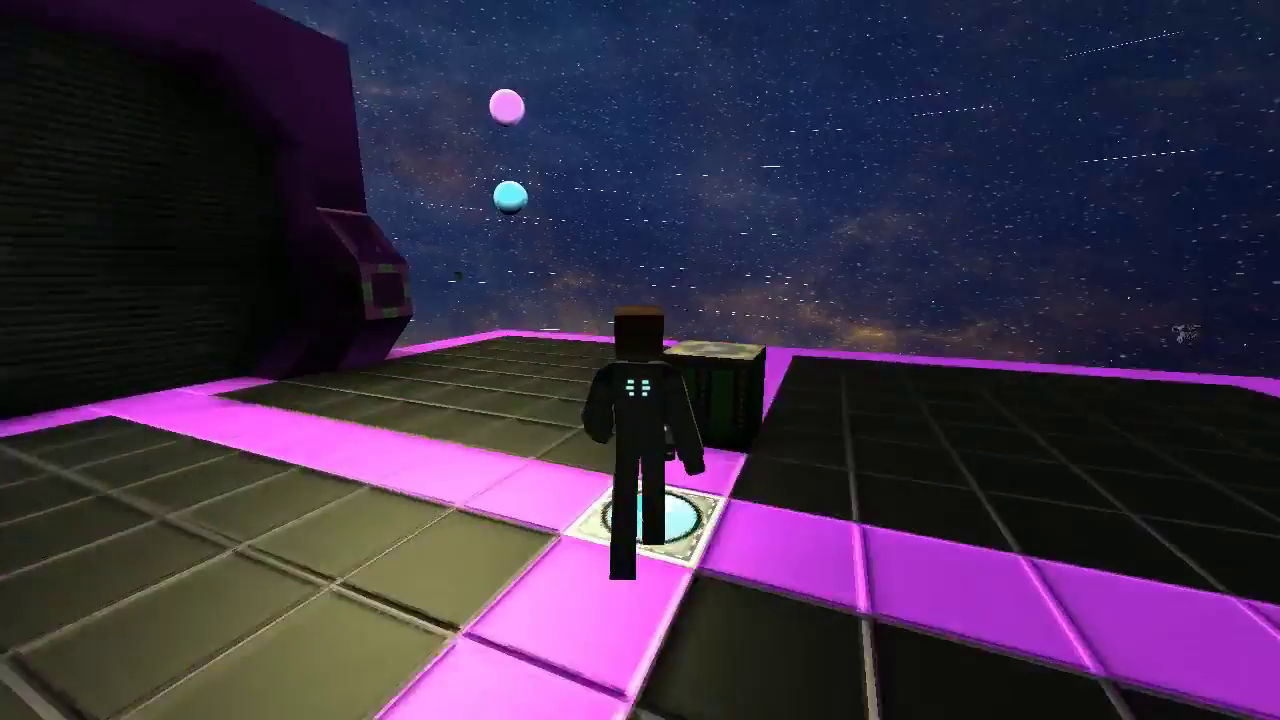
{"action": "key", "text": "w"}
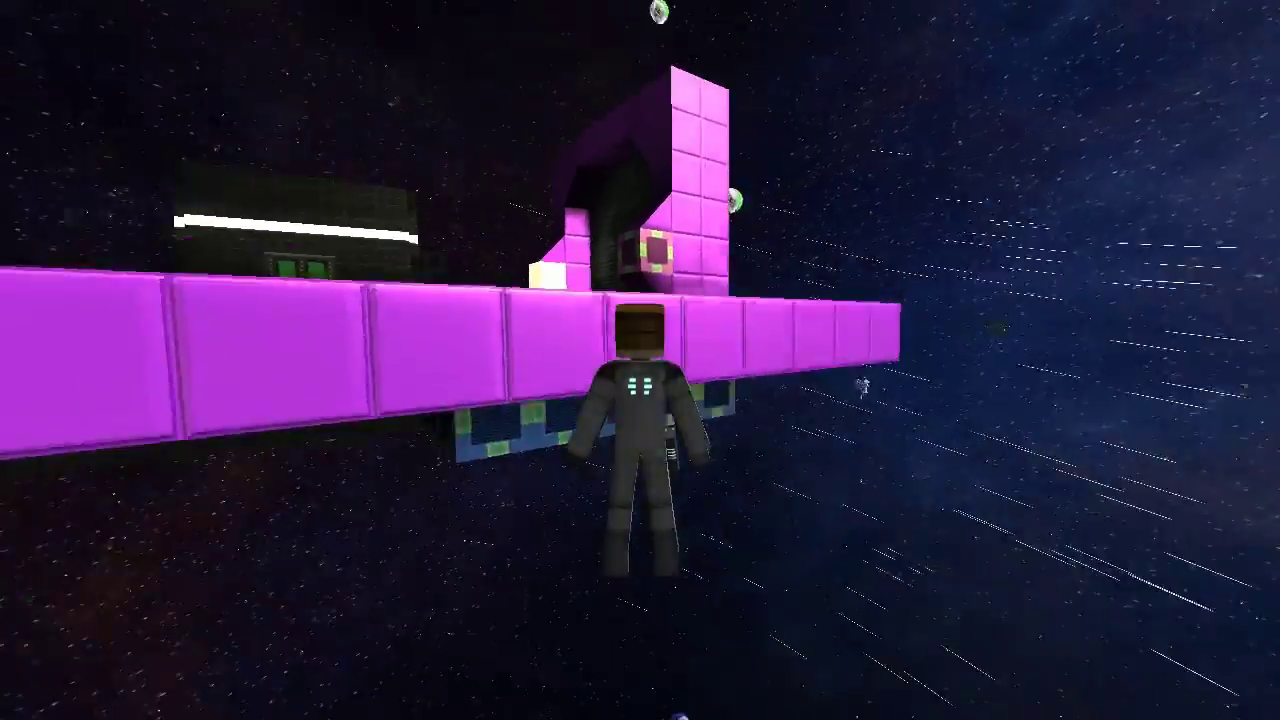
{"action": "left_click_drag", "start_coordinate": [640, 400], "coordinate": [640, 200]}
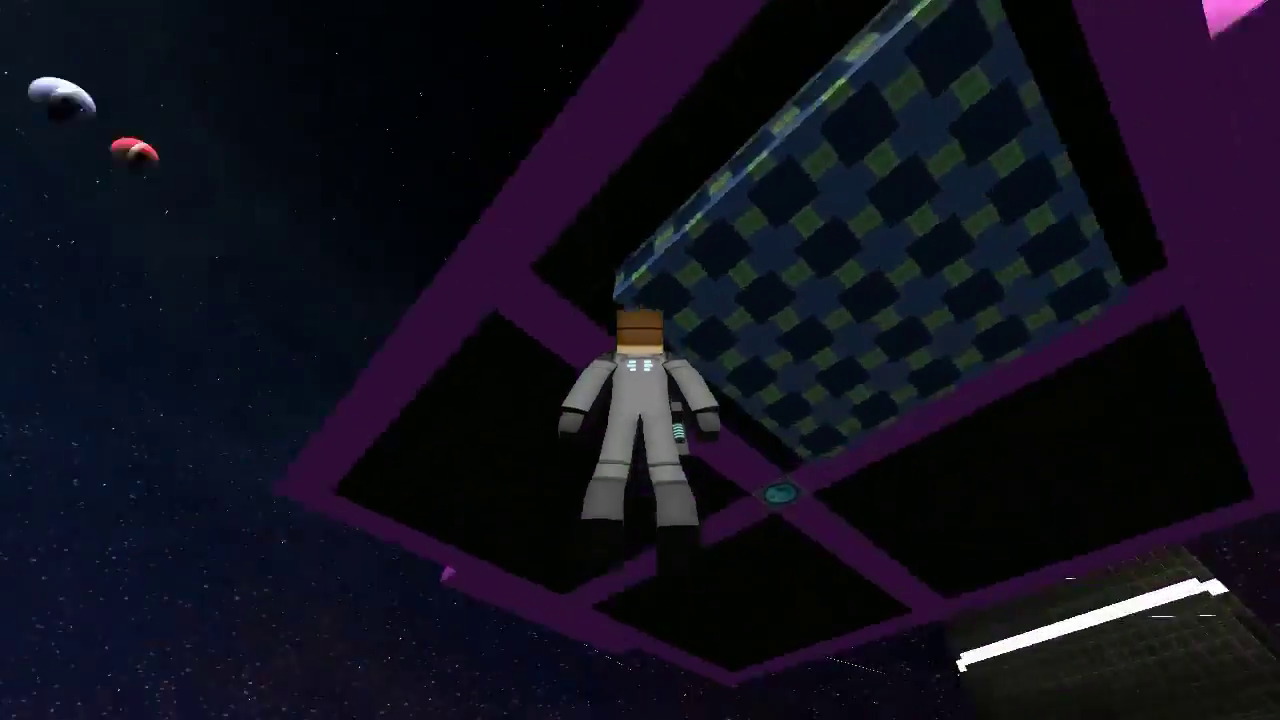
{"action": "scroll", "coordinate": [640, 360], "scroll_direction": "down", "scroll_amount": 5}
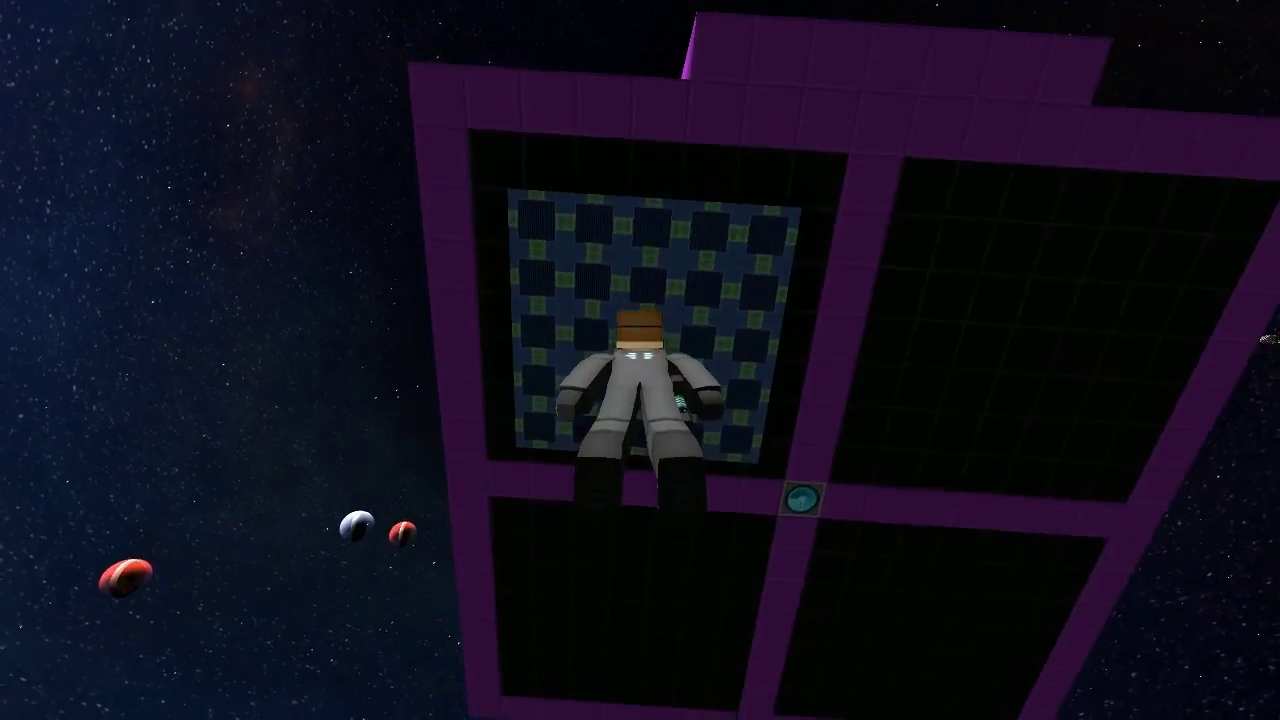
{"action": "mouse_move", "coordinate": [640, 360]}
{"action": "left_mouse_down"}
{"action": "mouse_move", "coordinate": [600, 300]}
{"action": "mouse_move", "coordinate": [640, 450]}
{"action": "left_mouse_up"}
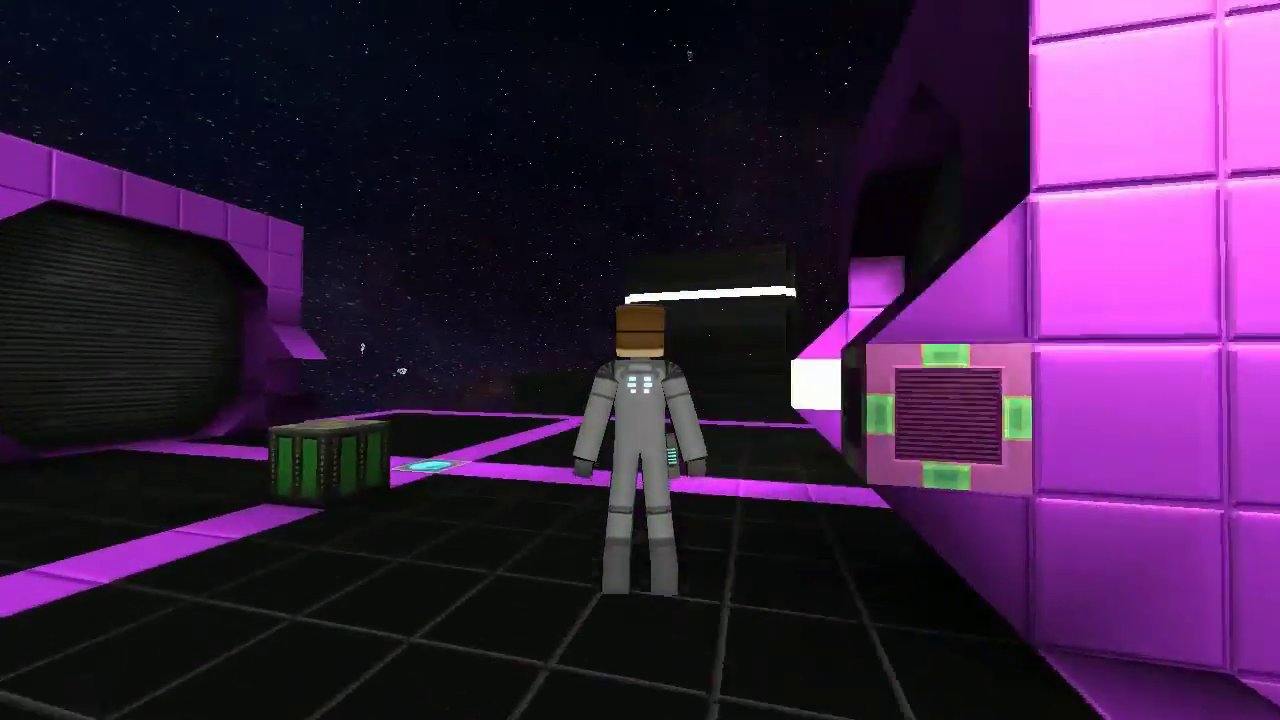
- Walk onto the blue pad and along the pink path up to the gate
{"action": "key", "text": "w"}
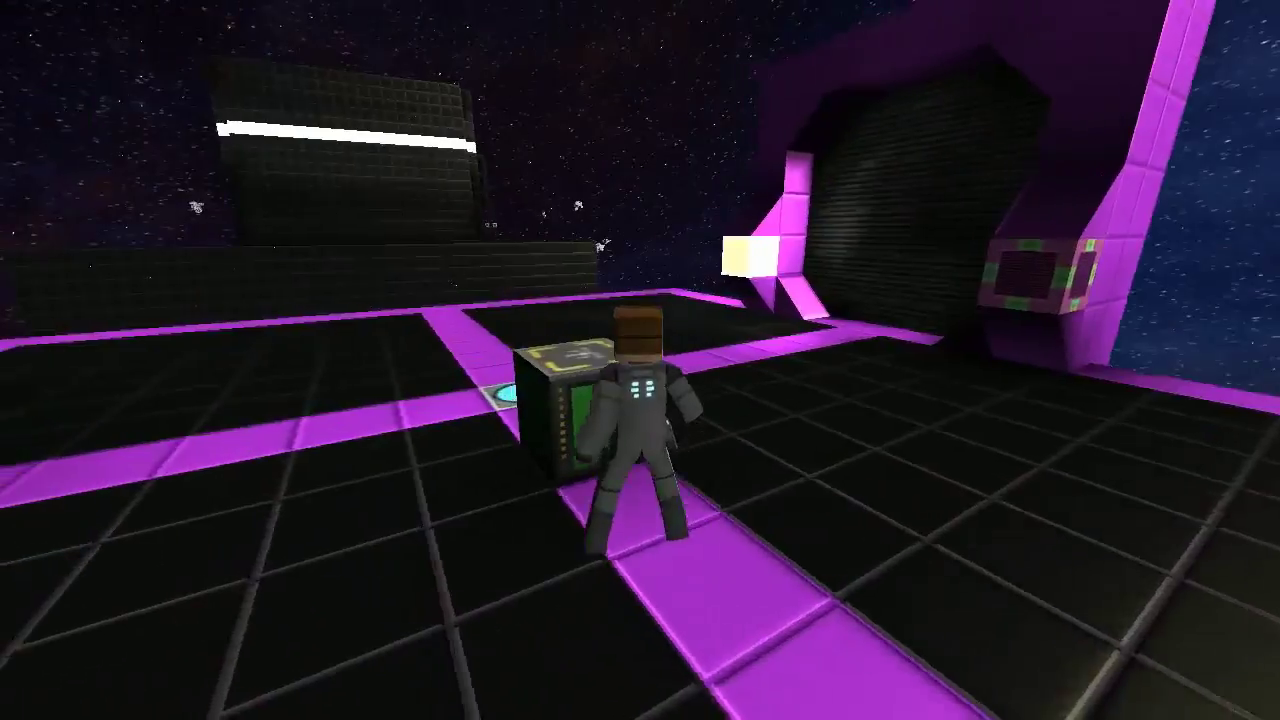
{"action": "key", "text": "w"}
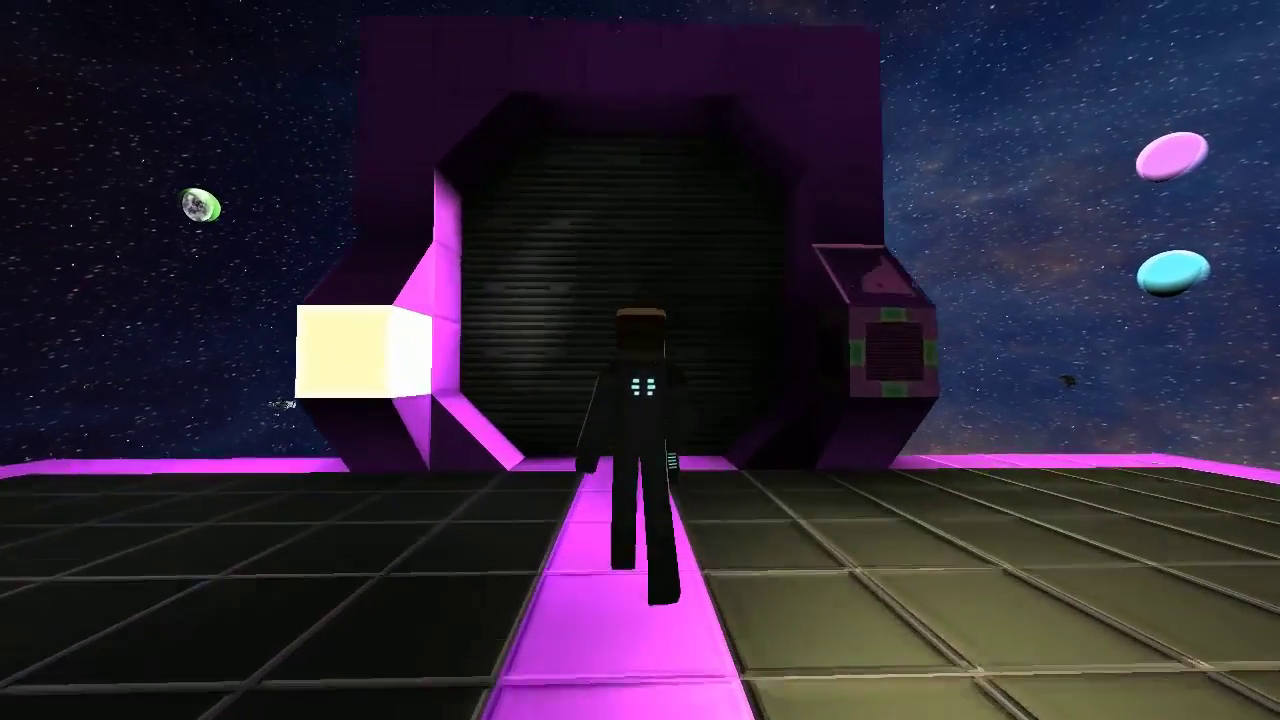
{"action": "key", "text": "w"}
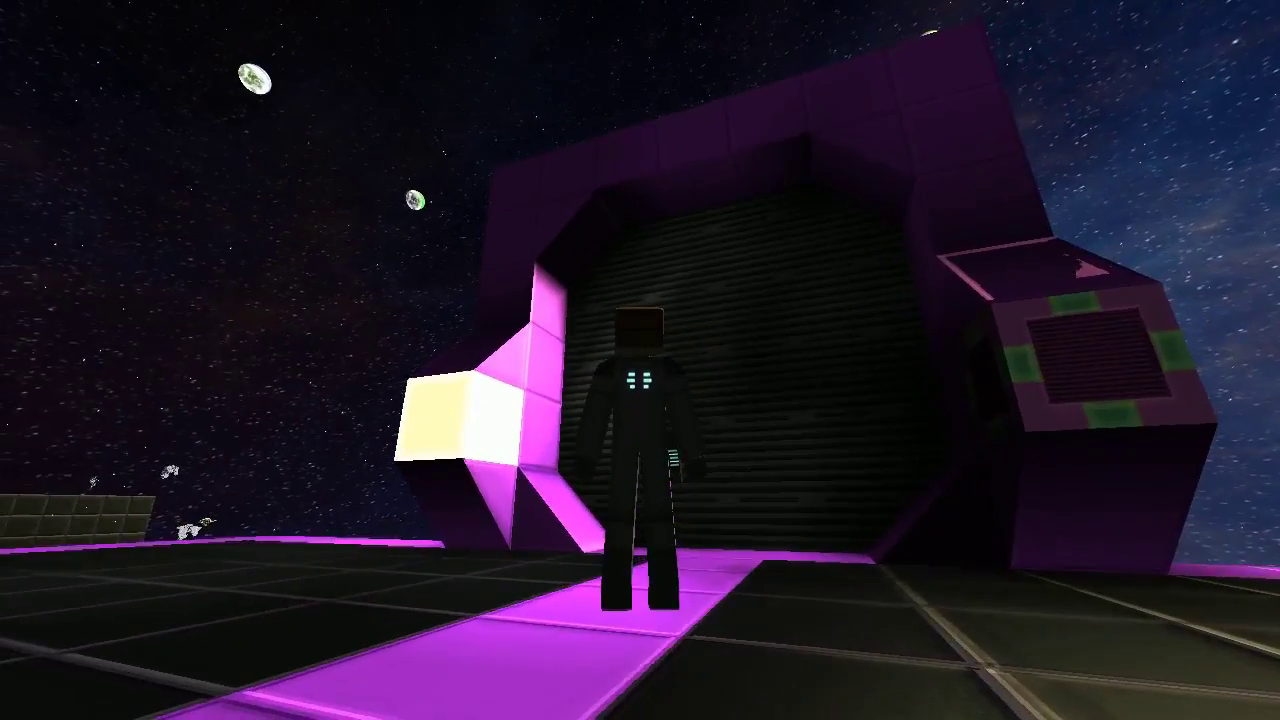
{"action": "key", "text": "w"}
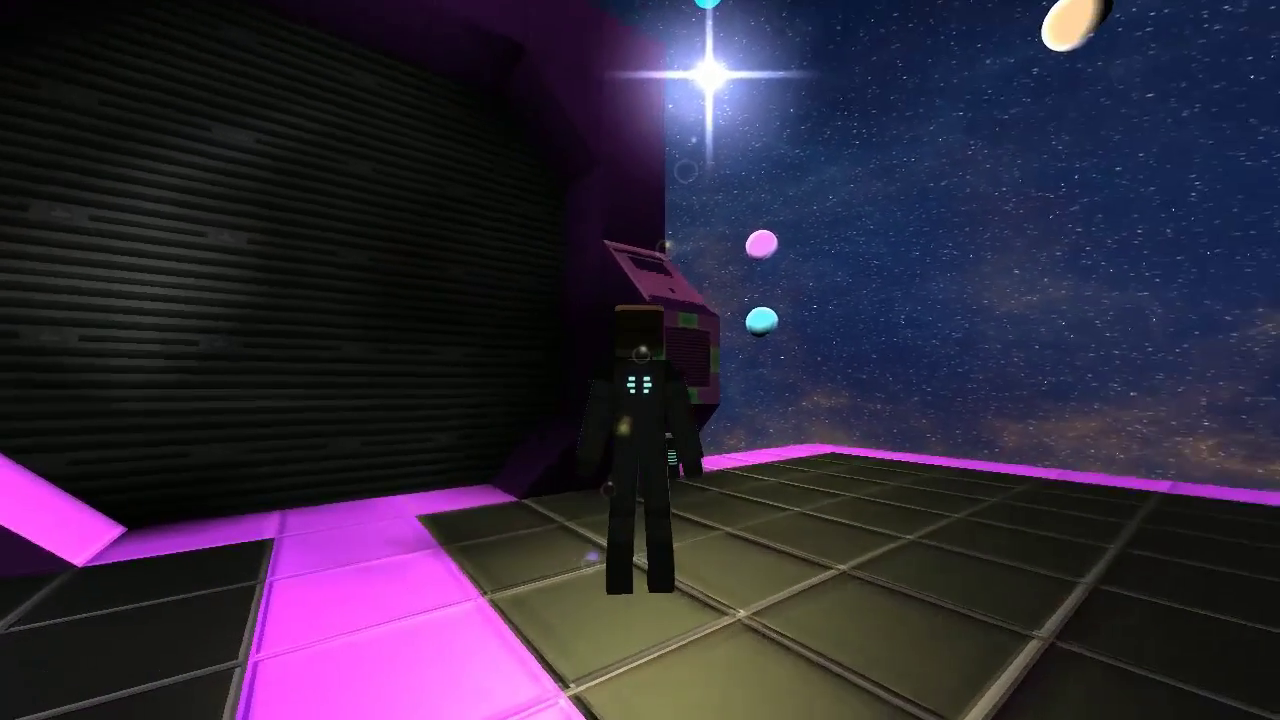
{"action": "key", "text": "s"}
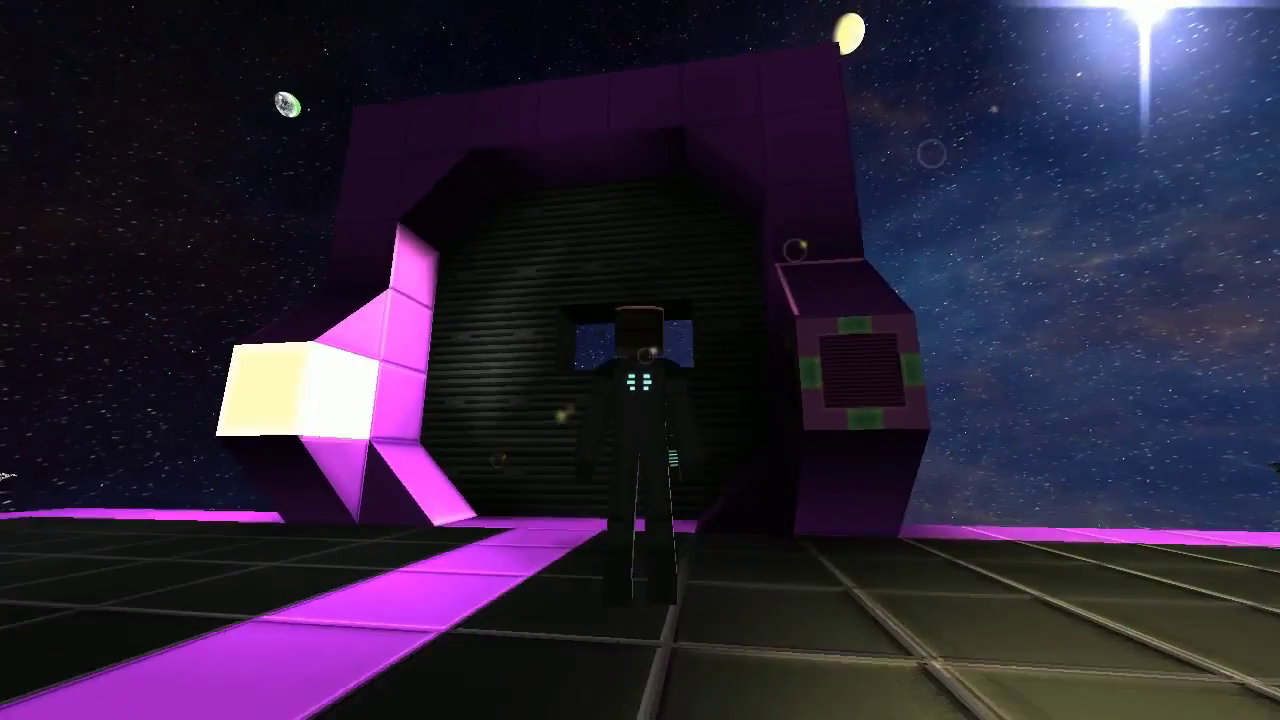
{"action": "key", "text": "w"}
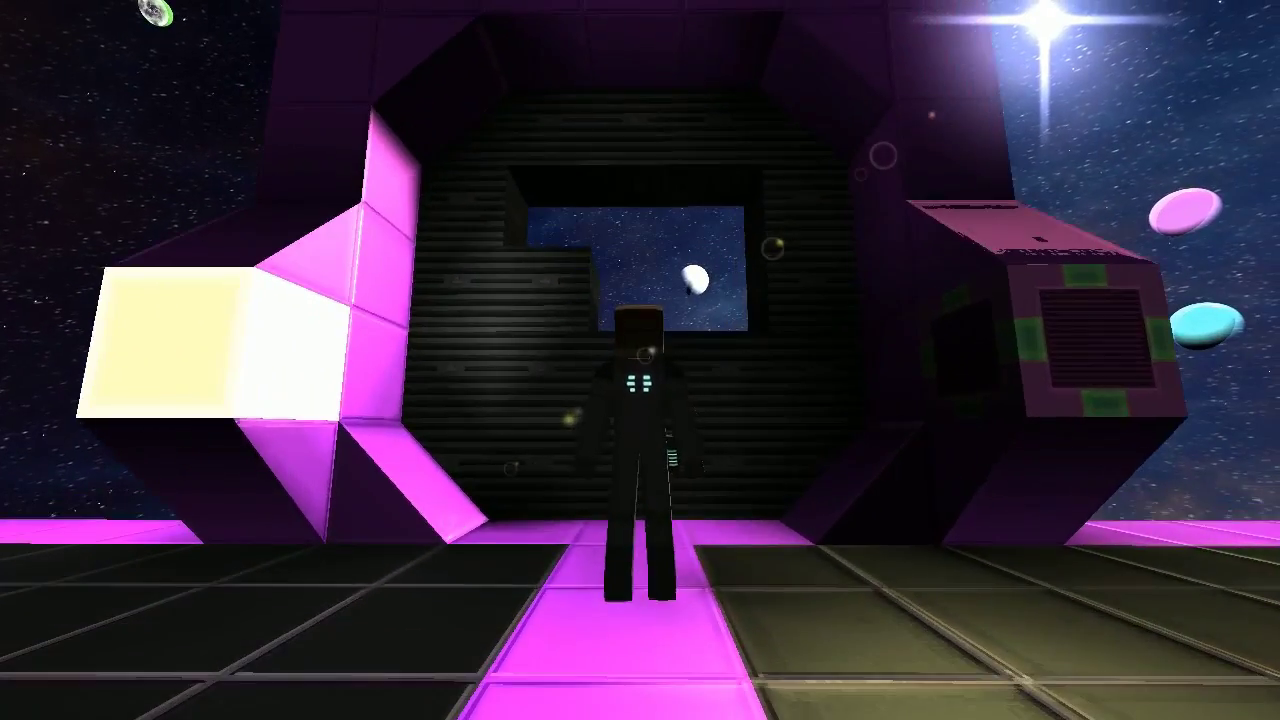
- Orbit and tilt the camera around the PlexDoor as it spirals open
{"action": "left_click_drag", "start_coordinate": [640, 360], "coordinate": [800, 360]}
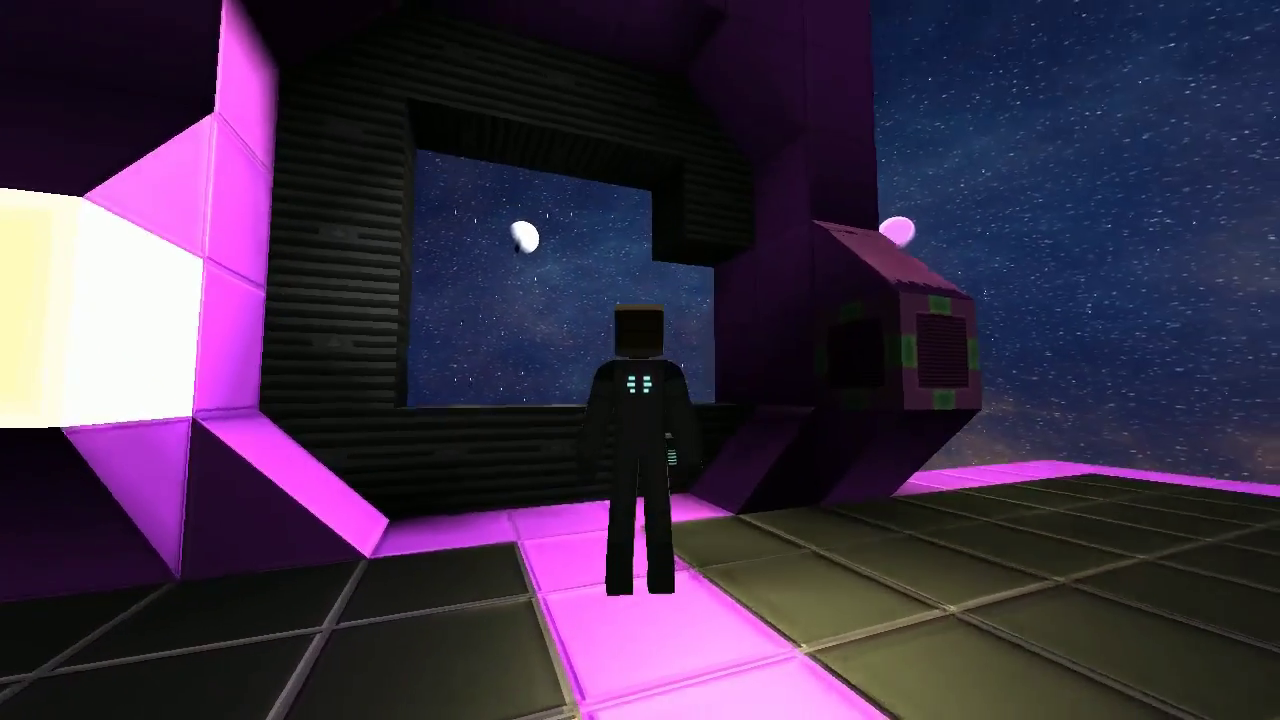
{"action": "left_click_drag", "start_coordinate": [640, 360], "coordinate": [500, 250]}
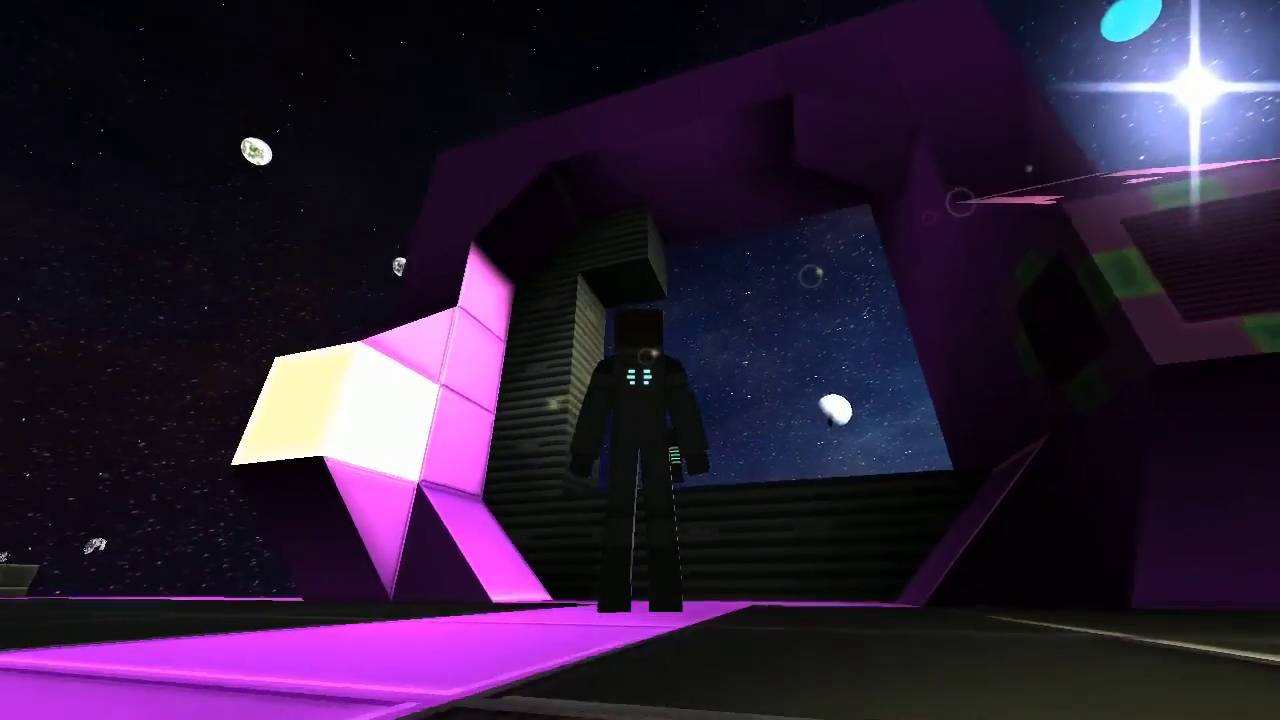
{"action": "left_click_drag", "start_coordinate": [640, 300], "coordinate": [640, 450]}
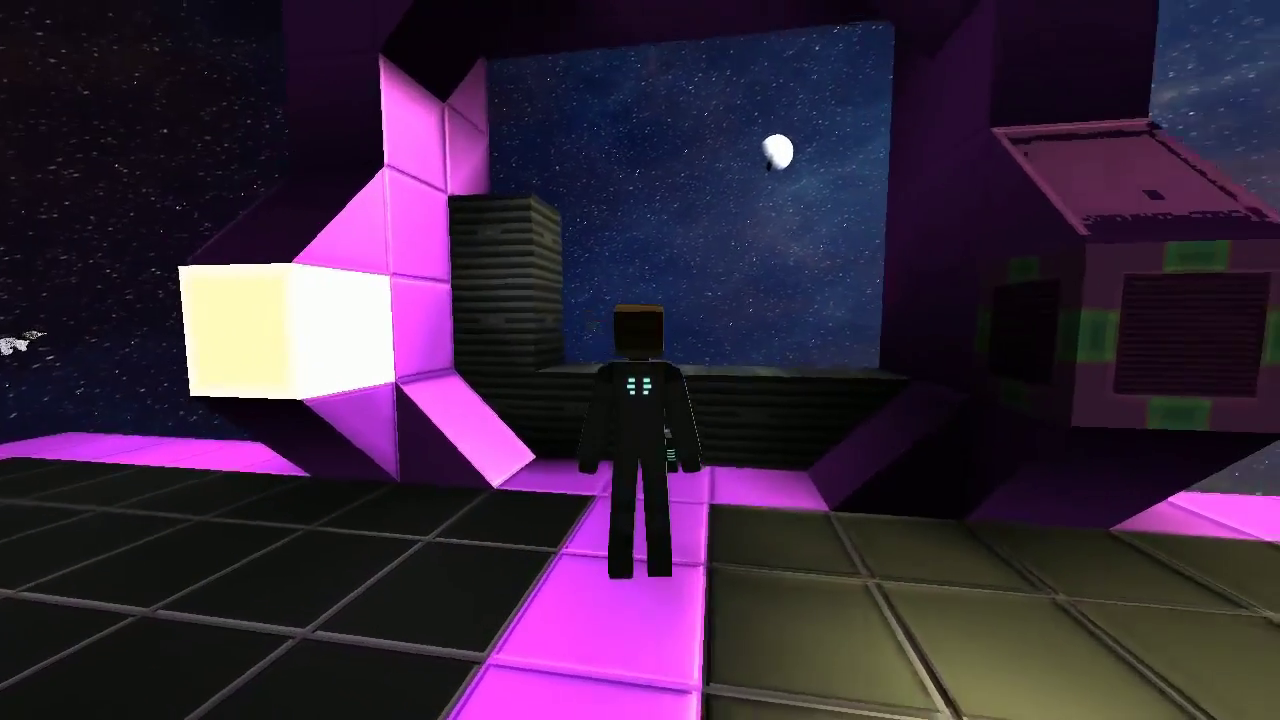
{"action": "left_click_drag", "start_coordinate": [640, 360], "coordinate": [480, 360]}
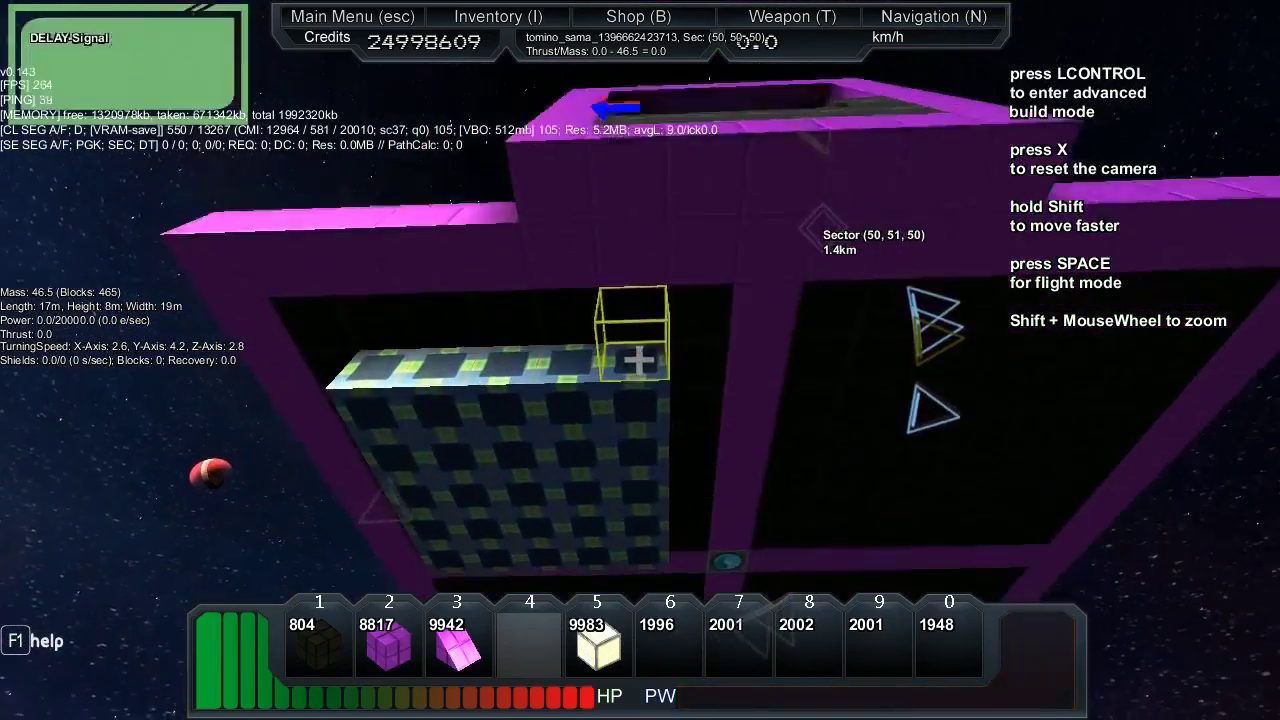
- Select a DELAY-Signal block in the delay-block grid beneath the door
{"action": "key", "text": "c"}
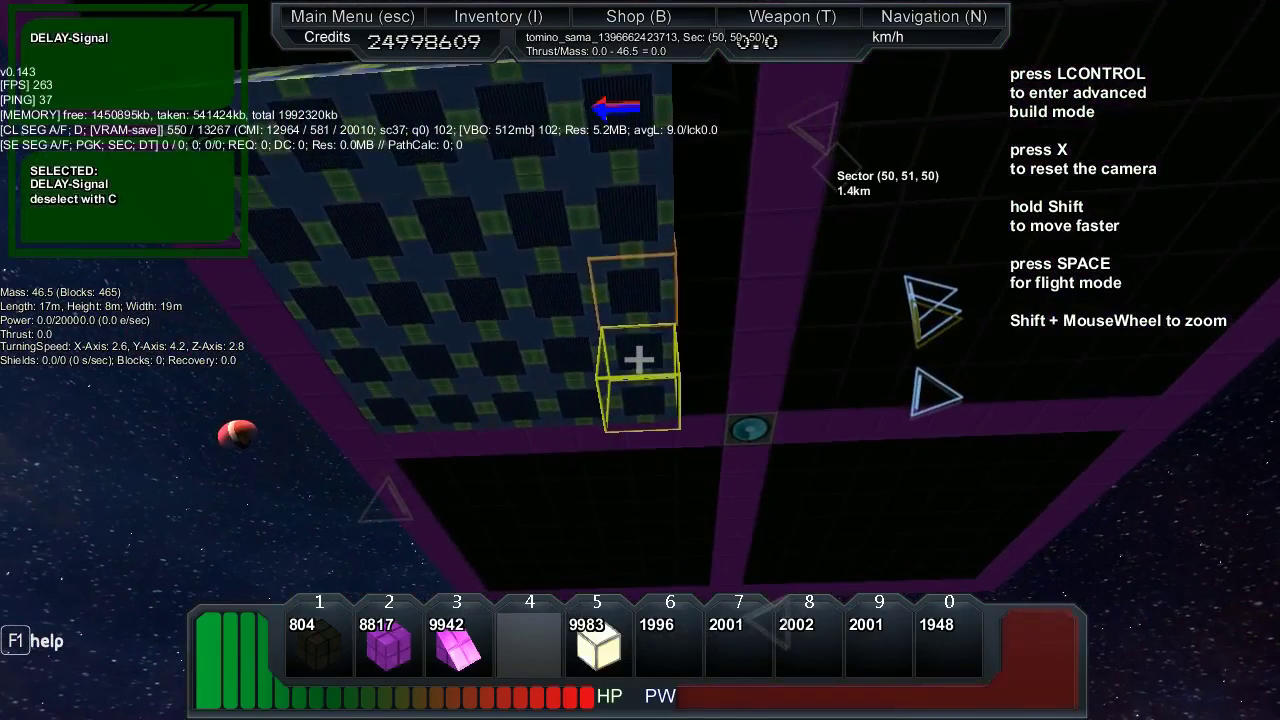
- Leave build mode, walk to the gate, go first-person and hide the HUD
{"action": "key", "text": "r"}
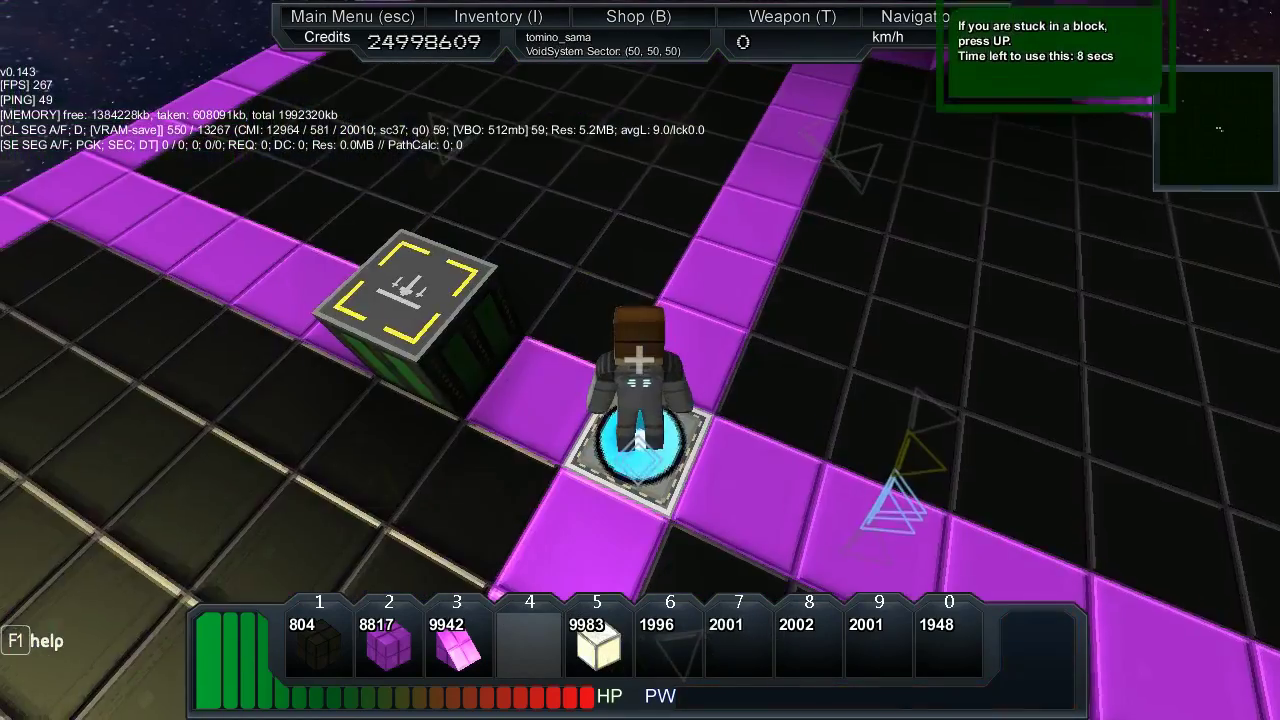
{"action": "key", "text": "w"}
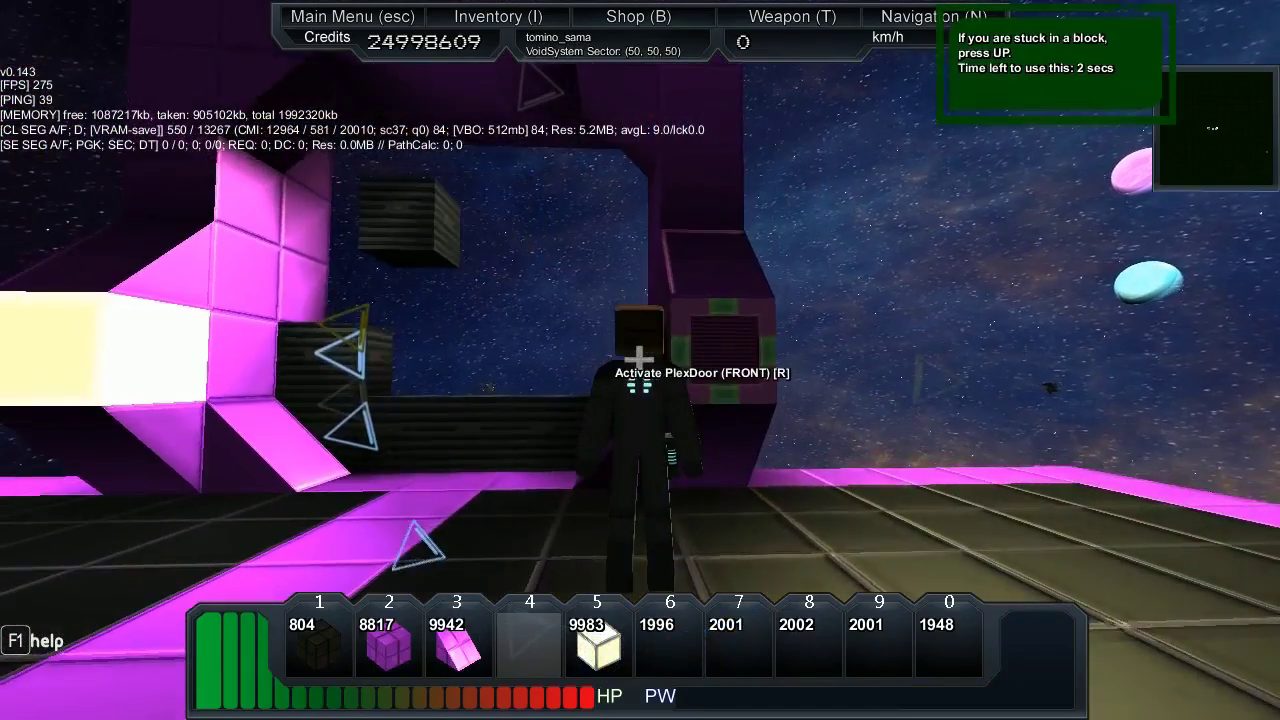
{"action": "key", "text": "w"}
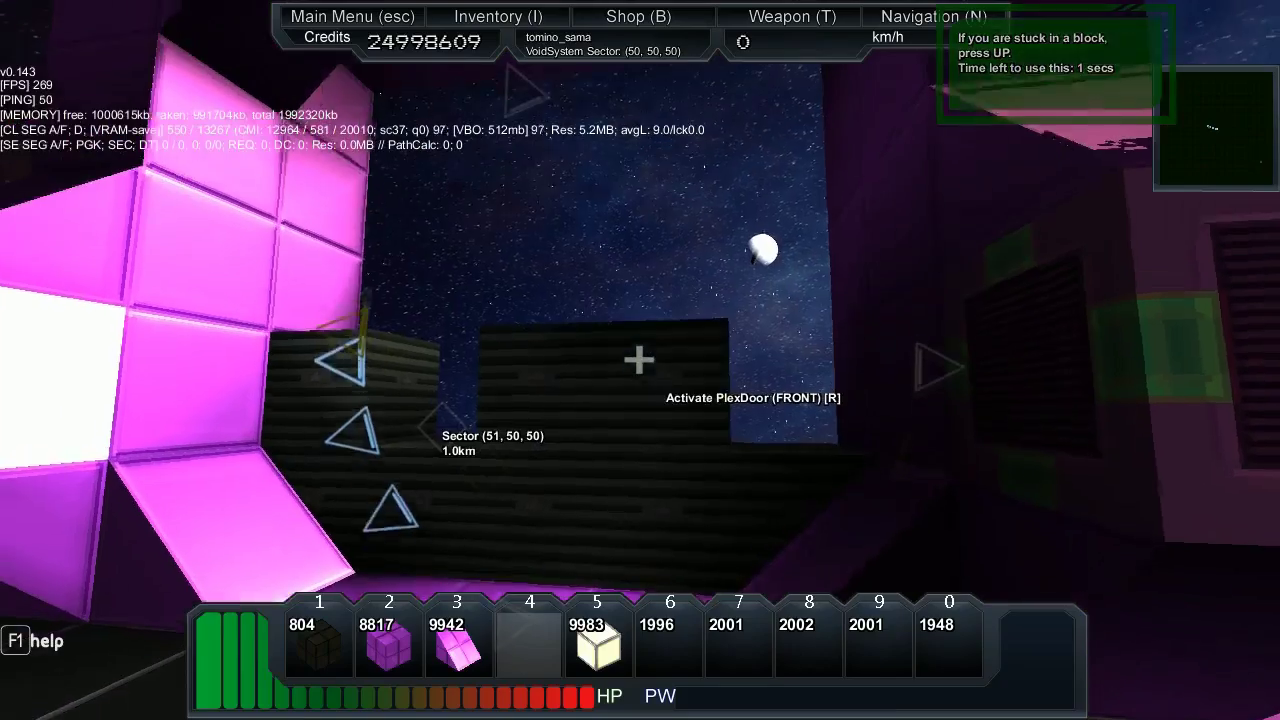
{"action": "key", "text": "Tab"}
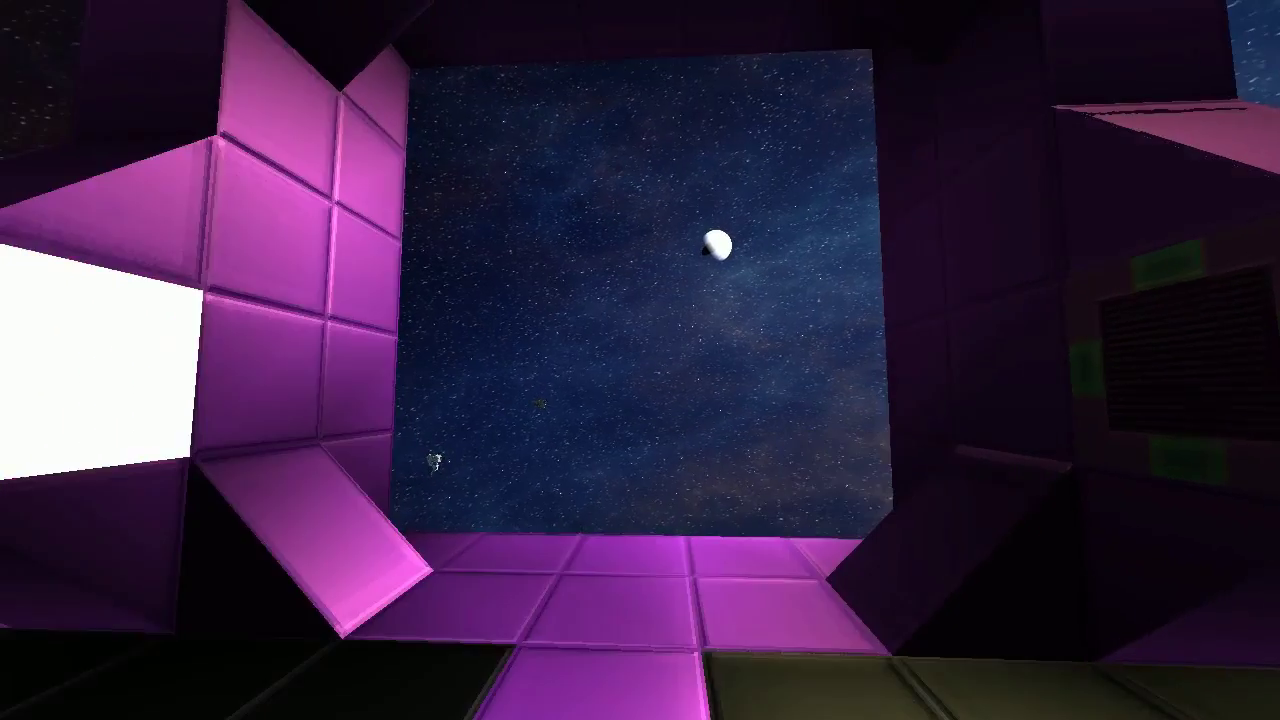
- Switch back to the third-person view and walk forward through the gateway
{"action": "key", "text": "F5"}
{"action": "key", "text": "w"}
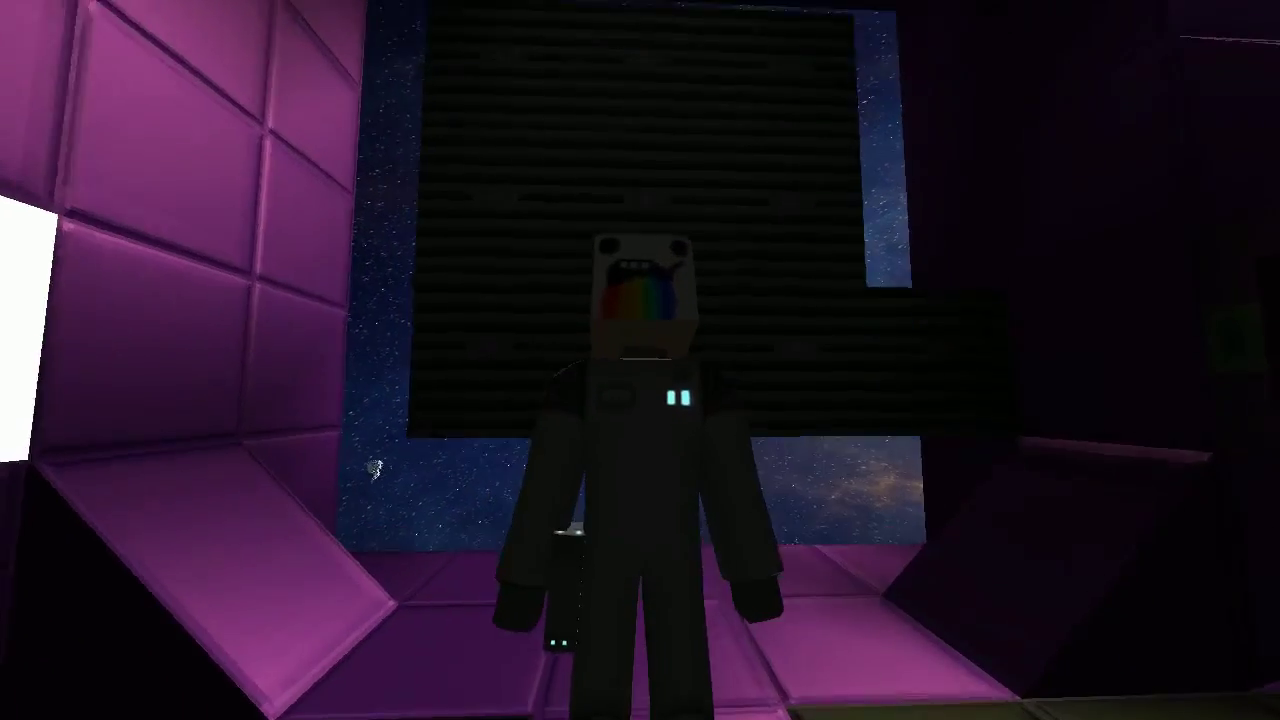
{"action": "scroll", "coordinate": [640, 360], "scroll_direction": "down", "scroll_amount": 5}
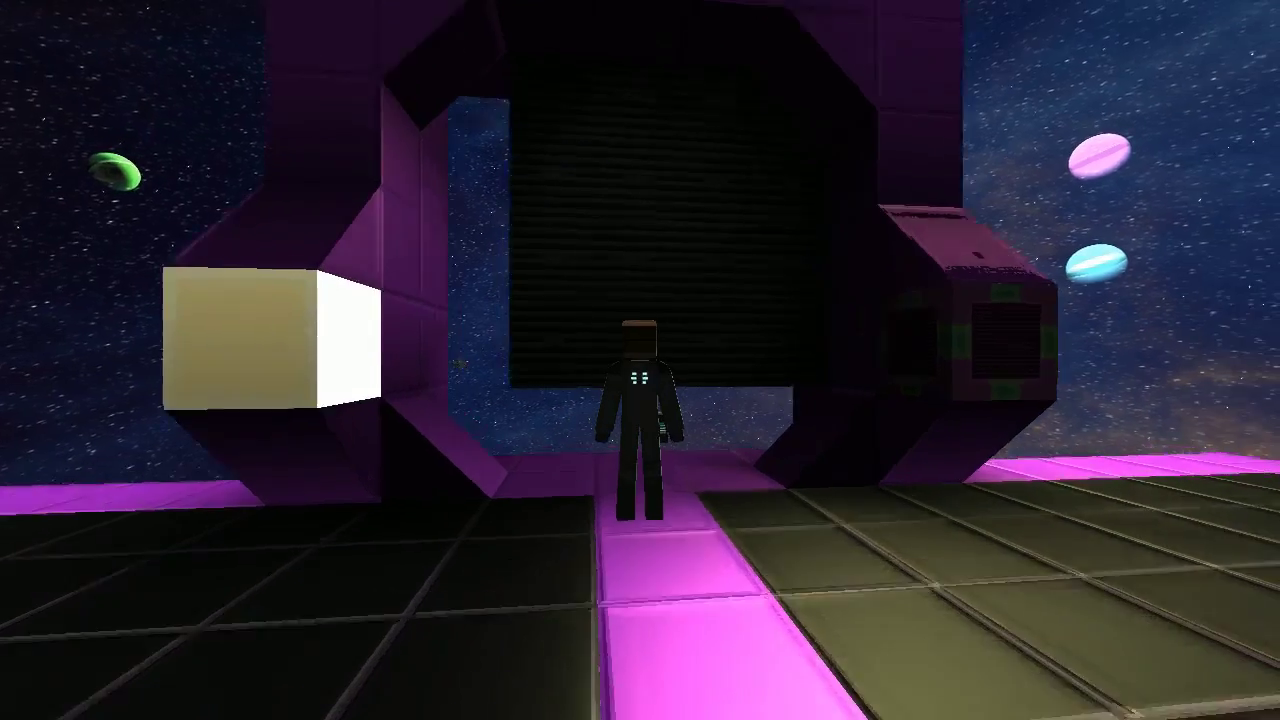
{"action": "key", "text": "w"}
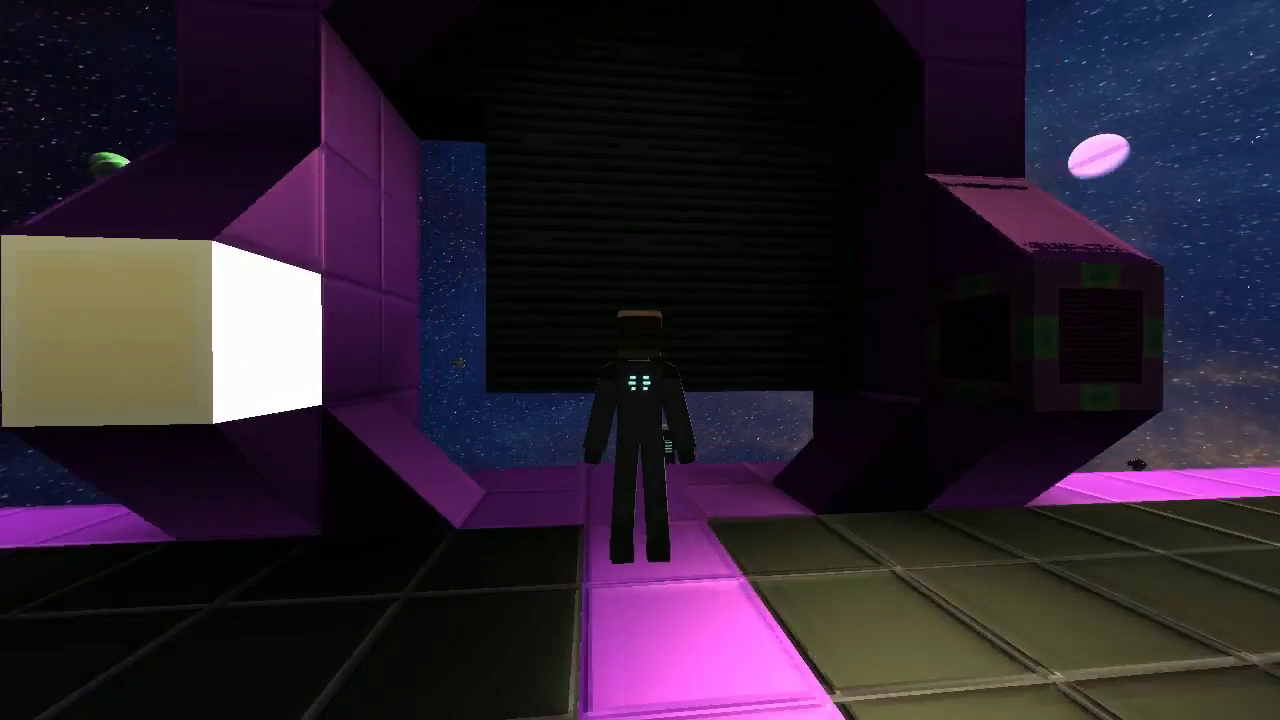